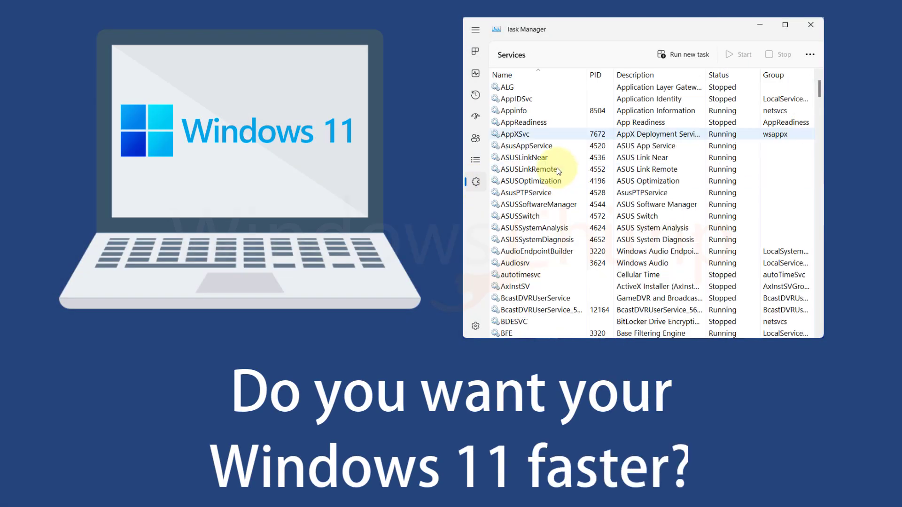
Step: Scroll through the services list, selecting CaptureService and cbdhsvc
{"action": "scroll", "coordinate": [558, 170], "scroll_direction": "down", "scroll_amount": 7}
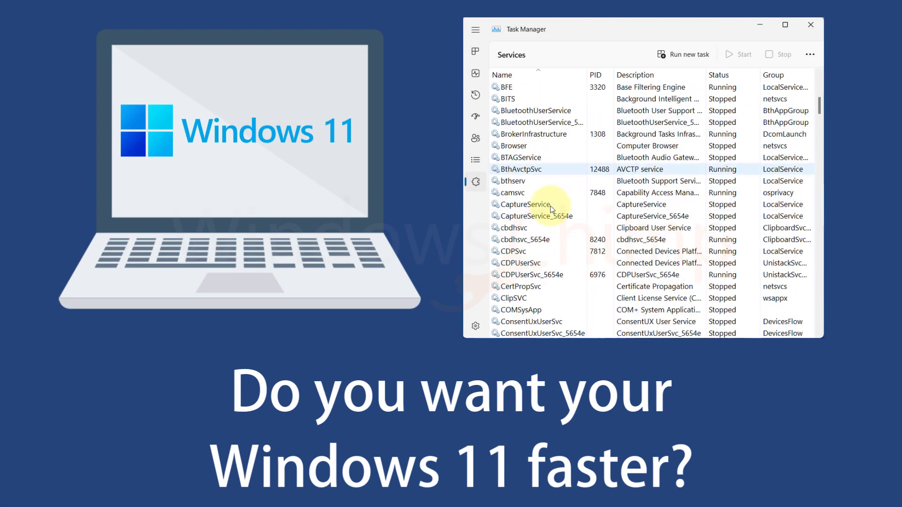
{"action": "left_click", "coordinate": [527, 205]}
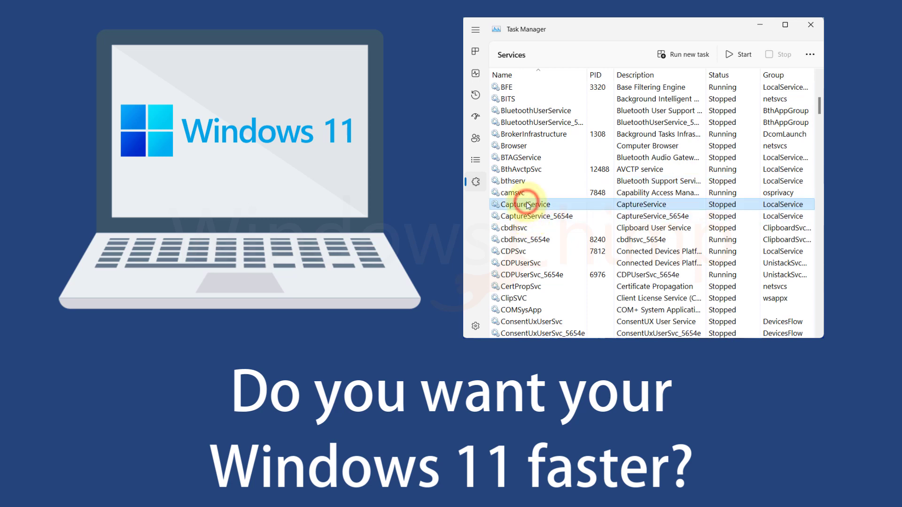
{"action": "left_click", "coordinate": [539, 227]}
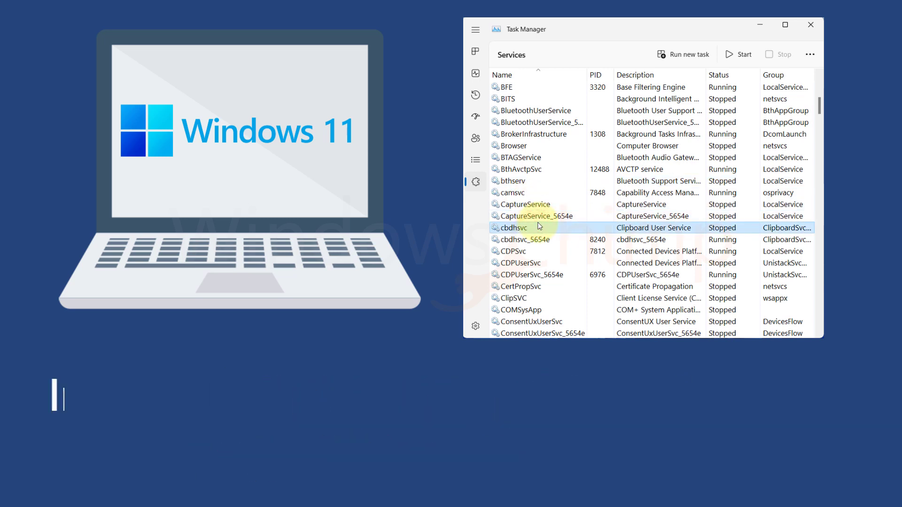
{"action": "scroll", "coordinate": [545, 232], "scroll_direction": "down", "scroll_amount": 3}
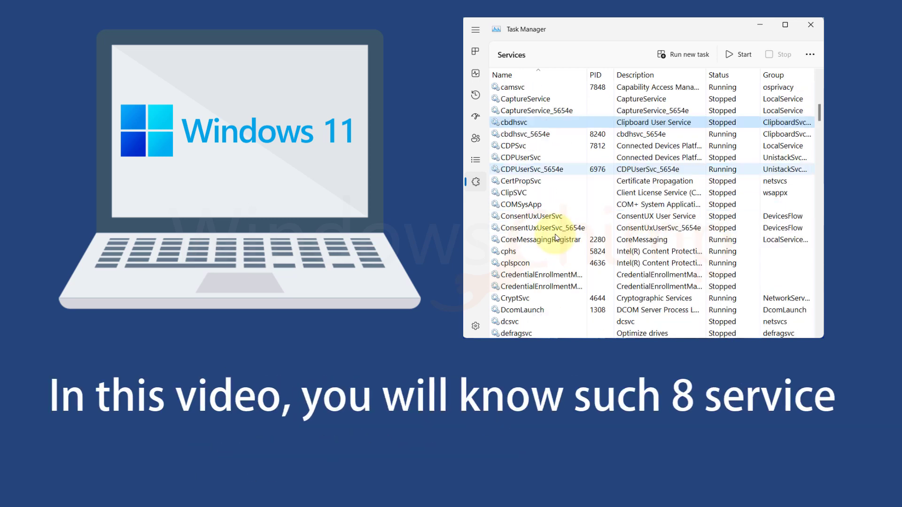
{"action": "scroll", "coordinate": [555, 237], "scroll_direction": "down", "scroll_amount": 2}
{"action": "scroll", "coordinate": [557, 238], "scroll_direction": "down", "scroll_amount": 4}
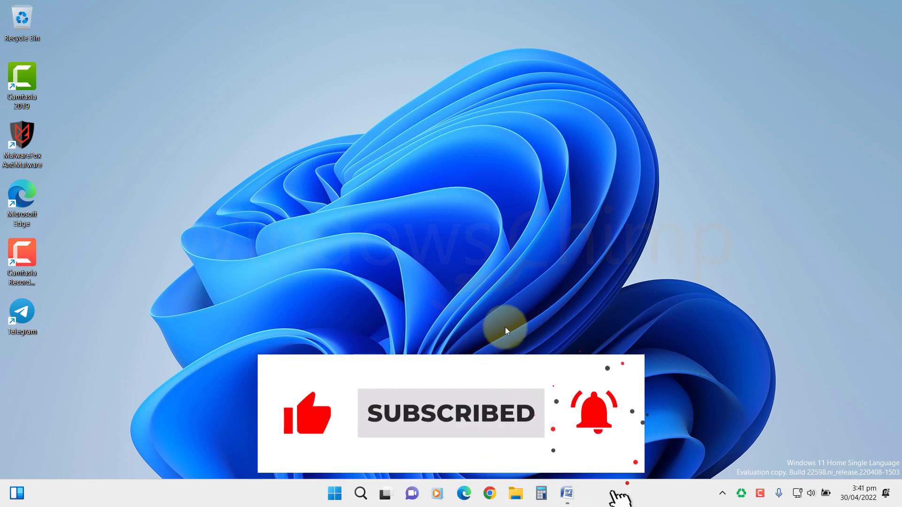
Step: Launch Task Manager from the Start quick-link menu and browse its Services page, selecting bthserv and CaptureService
{"action": "right_click", "coordinate": [335, 492]}
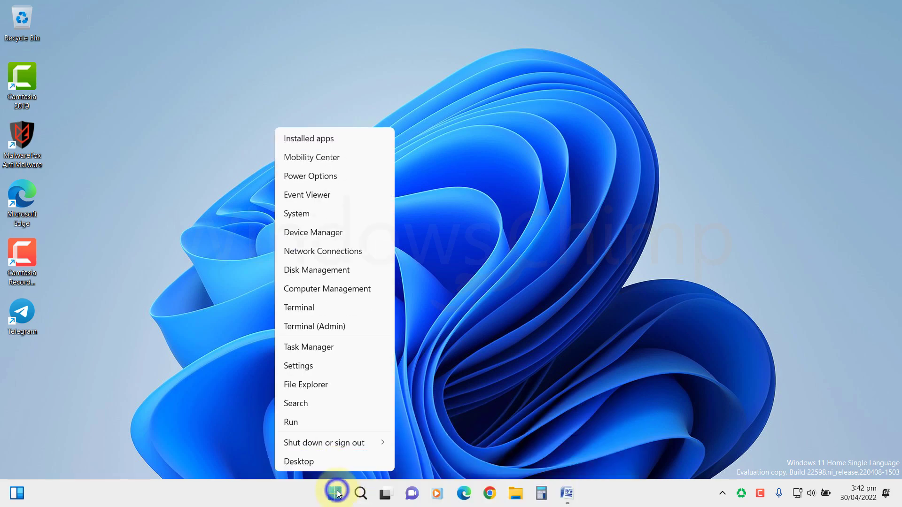
{"action": "left_click", "coordinate": [332, 348]}
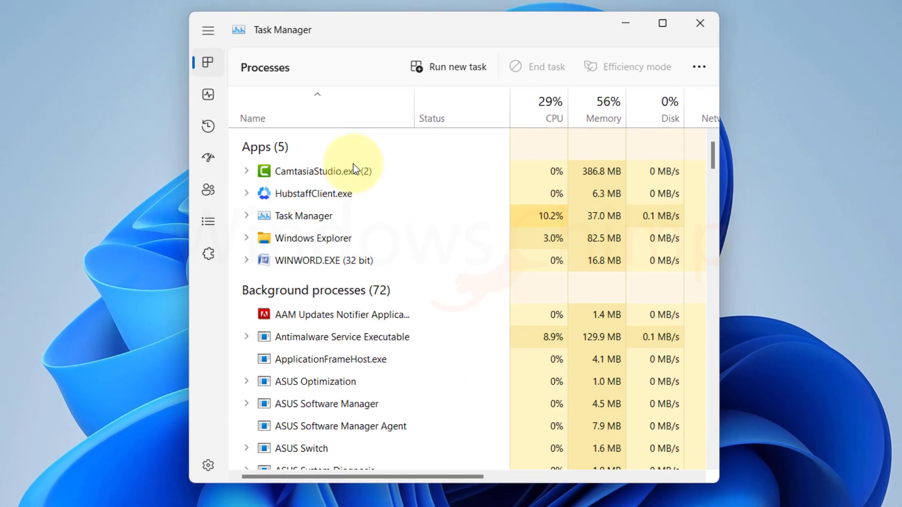
{"action": "left_click", "coordinate": [257, 294]}
{"action": "scroll", "coordinate": [354, 282], "scroll_direction": "down", "scroll_amount": 1}
{"action": "scroll", "coordinate": [327, 240], "scroll_direction": "down", "scroll_amount": 7}
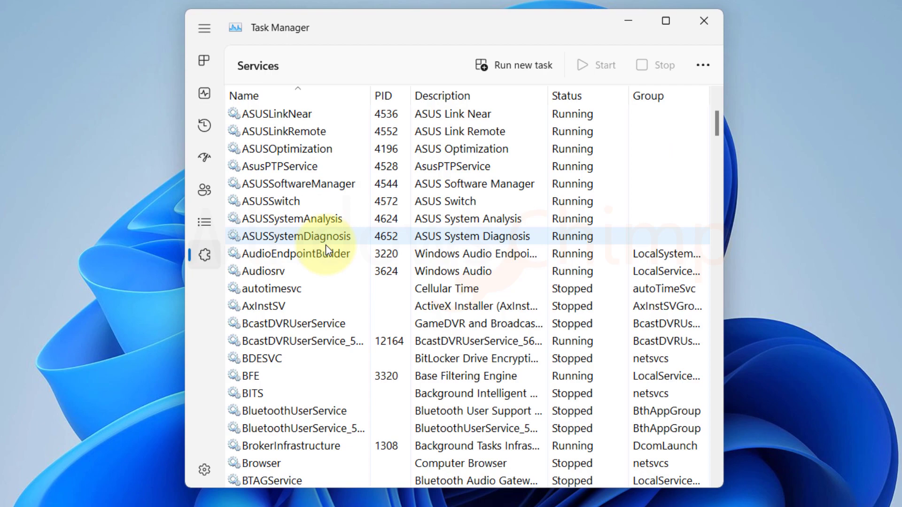
{"action": "left_click", "coordinate": [277, 251]}
{"action": "left_click", "coordinate": [288, 290]}
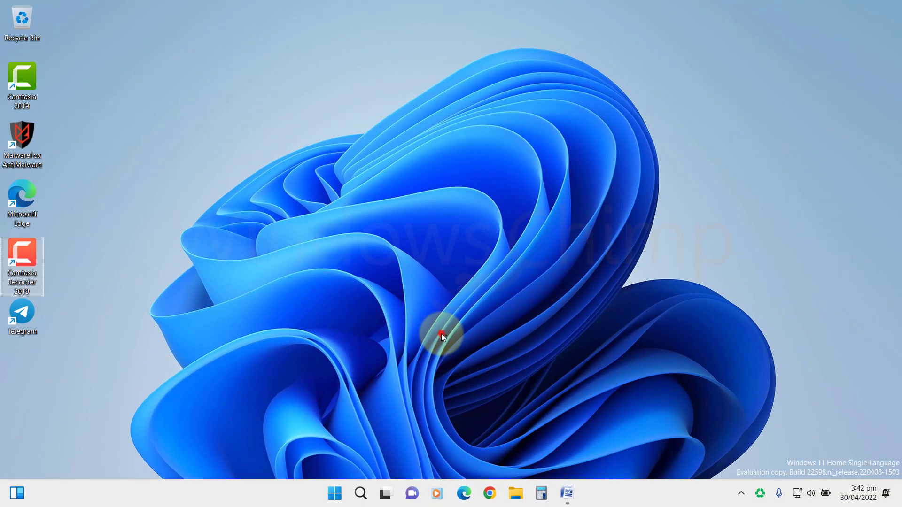
Step: Launch services.msc from the Run box and select Connected User Experiences and Telemetry in the list
{"action": "key", "text": "super+r"}
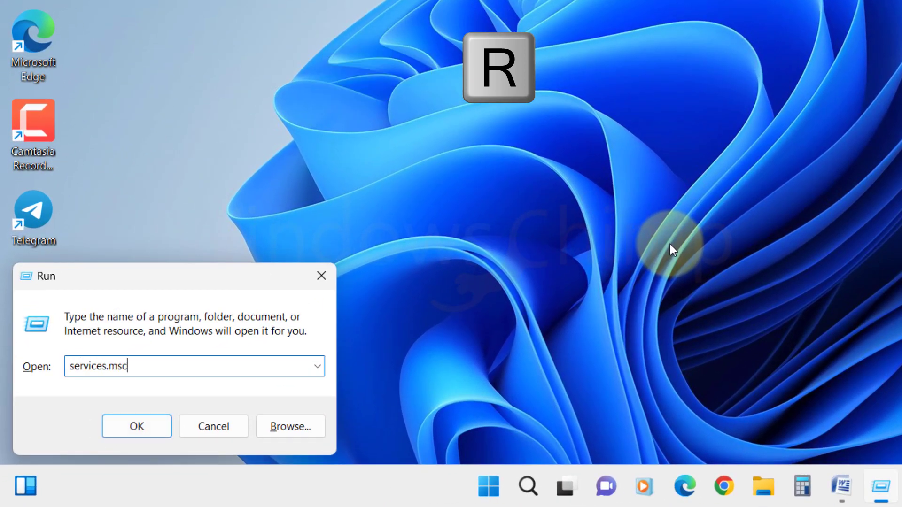
{"action": "key", "text": "Return"}
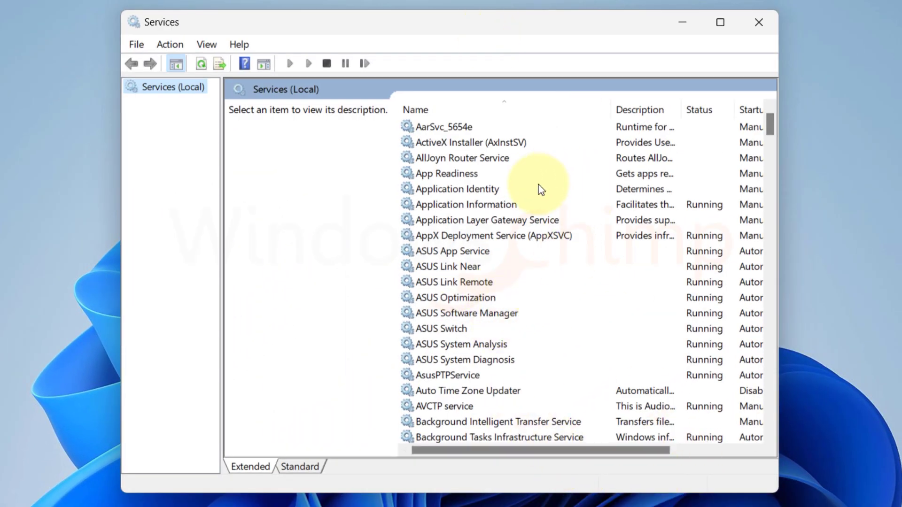
{"action": "left_click", "coordinate": [459, 144]}
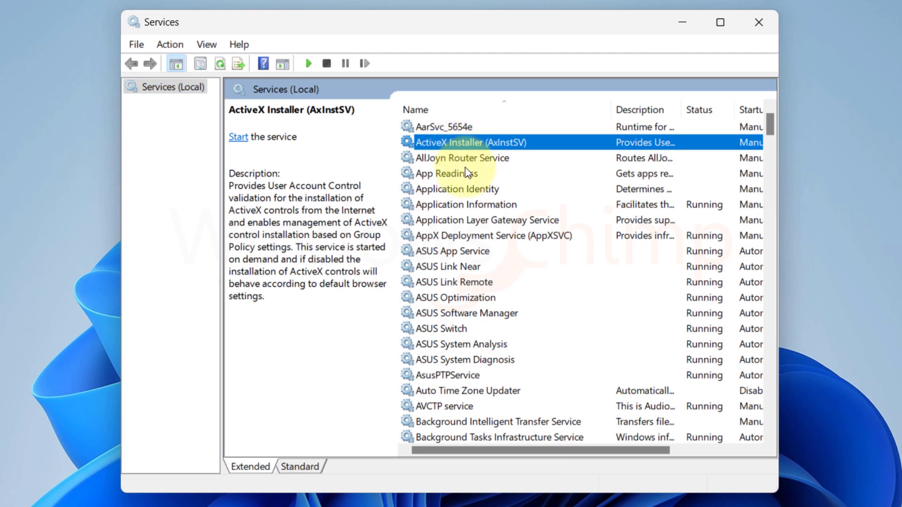
{"action": "key", "text": "c"}
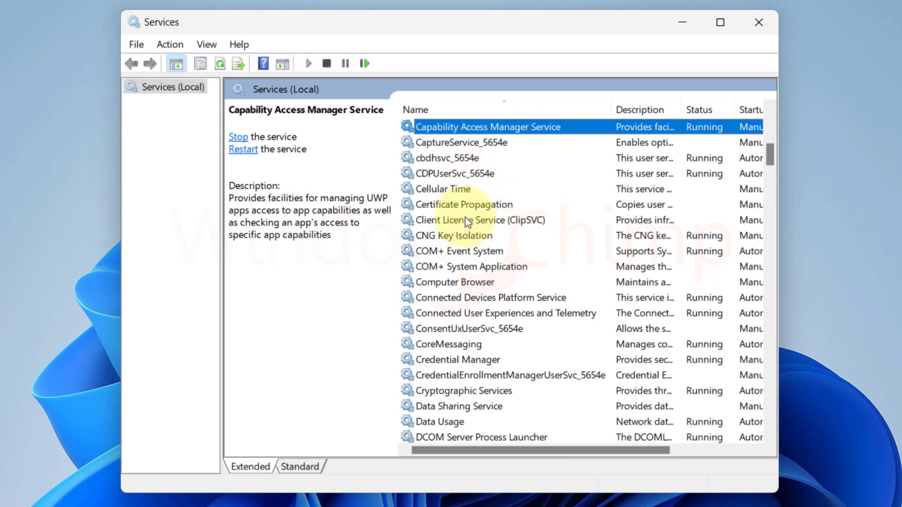
{"action": "key", "text": "Down"}
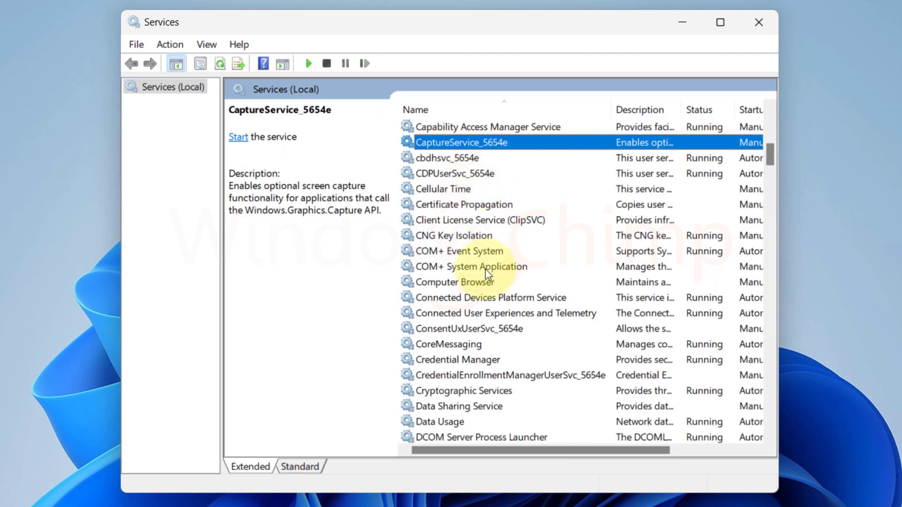
{"action": "left_click", "coordinate": [473, 316]}
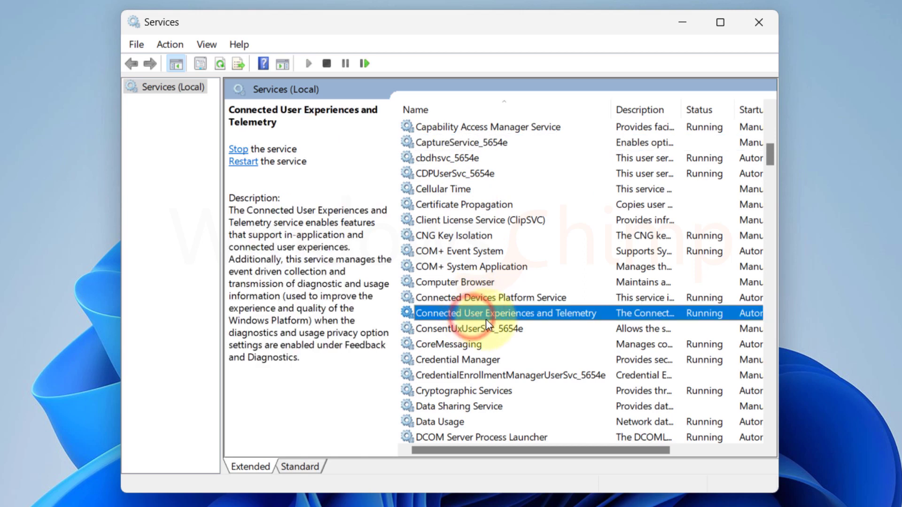
Step: Stop the running telemetry service and save its startup type as Disabled
{"action": "double_click", "coordinate": [562, 313]}
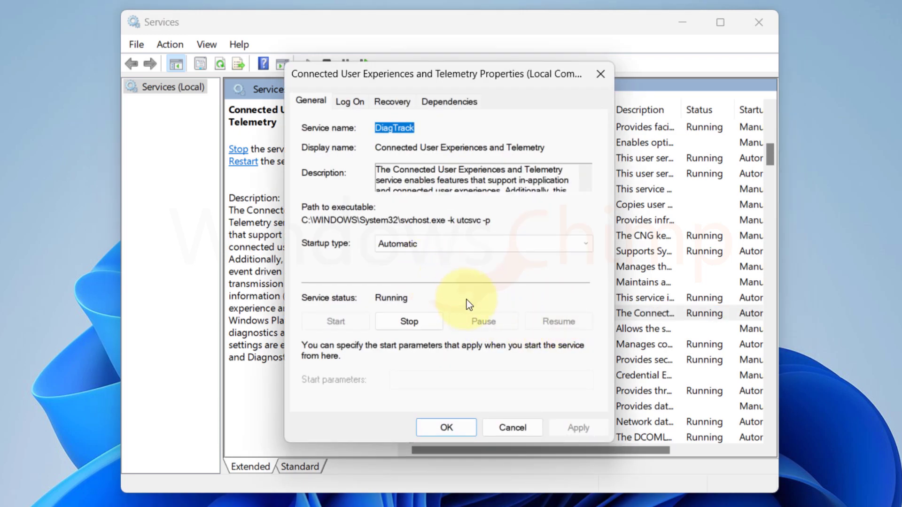
{"action": "left_click", "coordinate": [417, 323]}
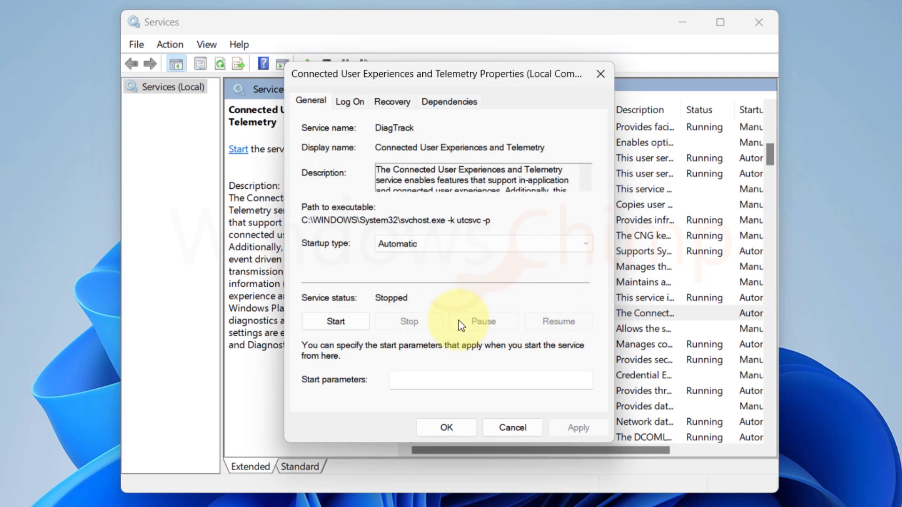
{"action": "left_click", "coordinate": [500, 249]}
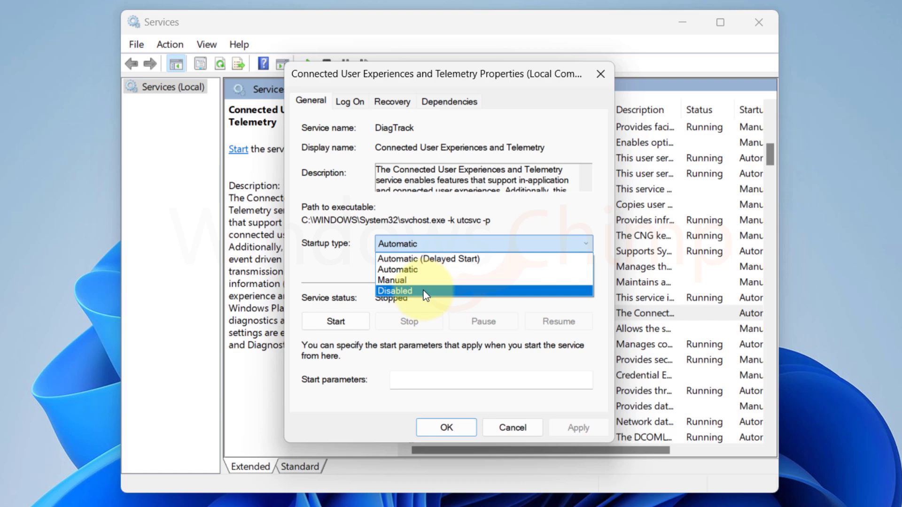
{"action": "left_click", "coordinate": [426, 292]}
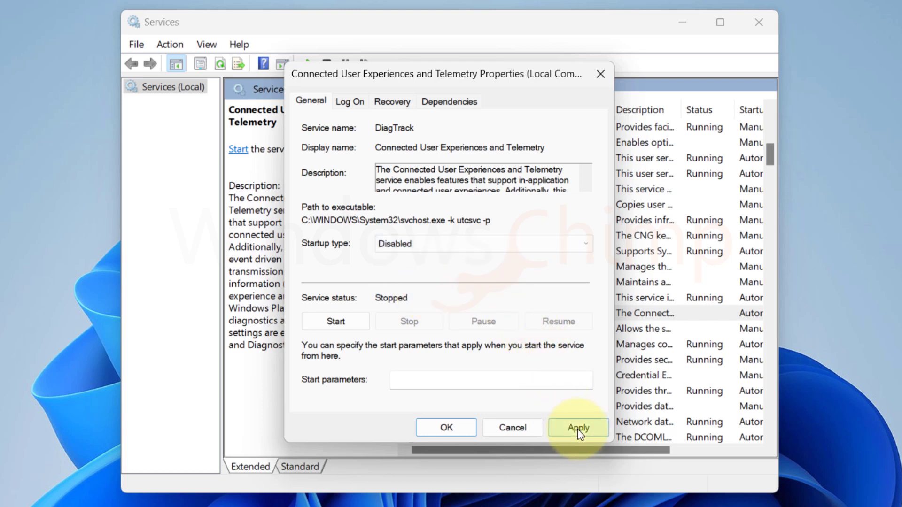
{"action": "left_click", "coordinate": [577, 429]}
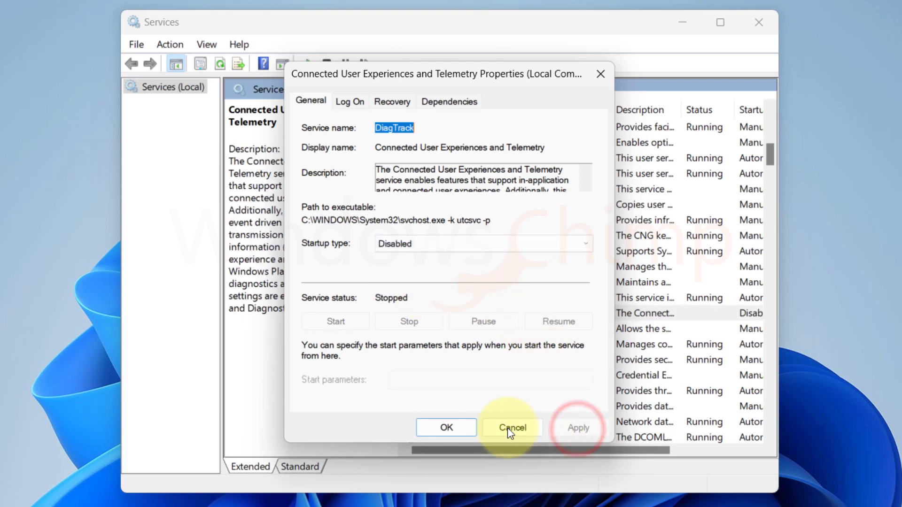
{"action": "left_click", "coordinate": [457, 428]}
Step: Jump to Downloaded Maps Manager with the D key and save its startup type as Disabled
{"action": "left_click", "coordinate": [489, 328]}
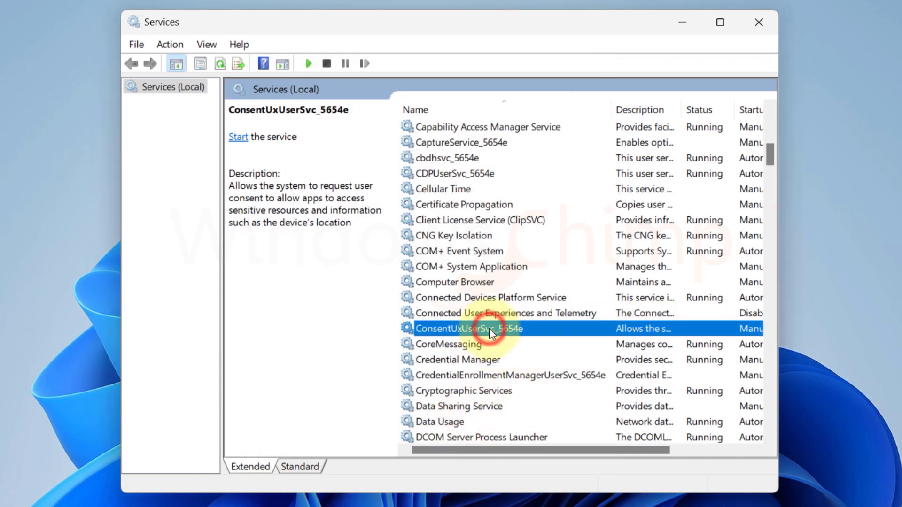
{"action": "key", "text": "d"}
{"action": "key", "text": "d"}
{"action": "key", "text": "d"}
{"action": "key", "text": "d"}
{"action": "key", "text": "d"}
{"action": "key", "text": "d"}
{"action": "key", "text": "d"}
{"action": "key", "text": "d"}
{"action": "key", "text": "d"}
{"action": "key", "text": "d"}
{"action": "key", "text": "d"}
{"action": "key", "text": "d"}
{"action": "key", "text": "d"}
{"action": "key", "text": "d"}
{"action": "key", "text": "d"}
{"action": "key", "text": "d"}
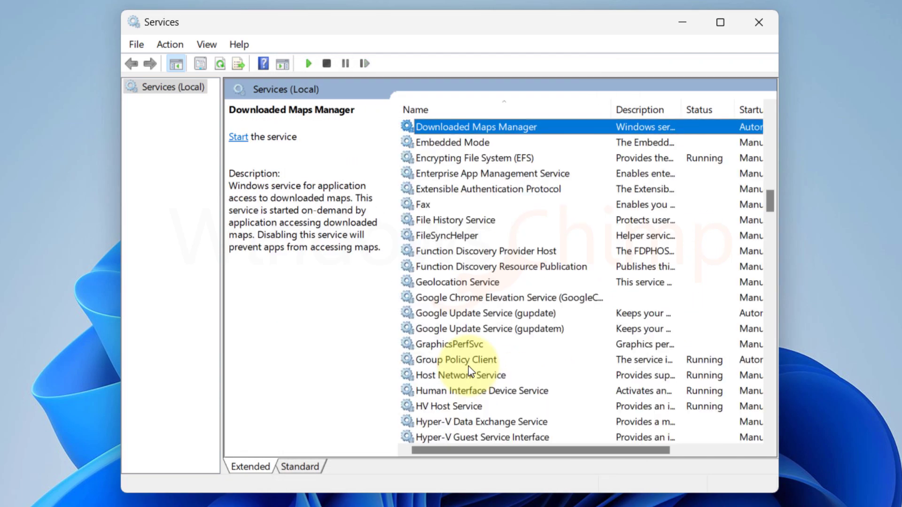
{"action": "scroll", "coordinate": [510, 251], "scroll_direction": "up", "scroll_amount": 2}
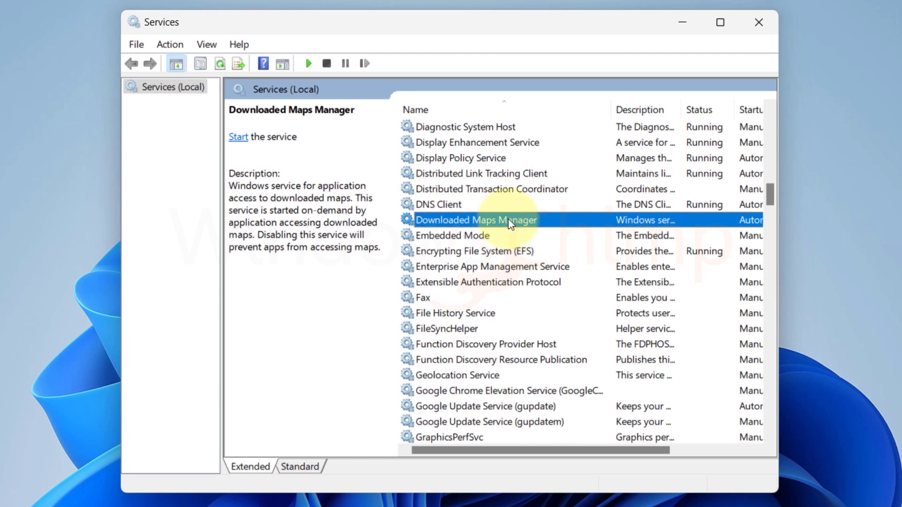
{"action": "double_click", "coordinate": [542, 221]}
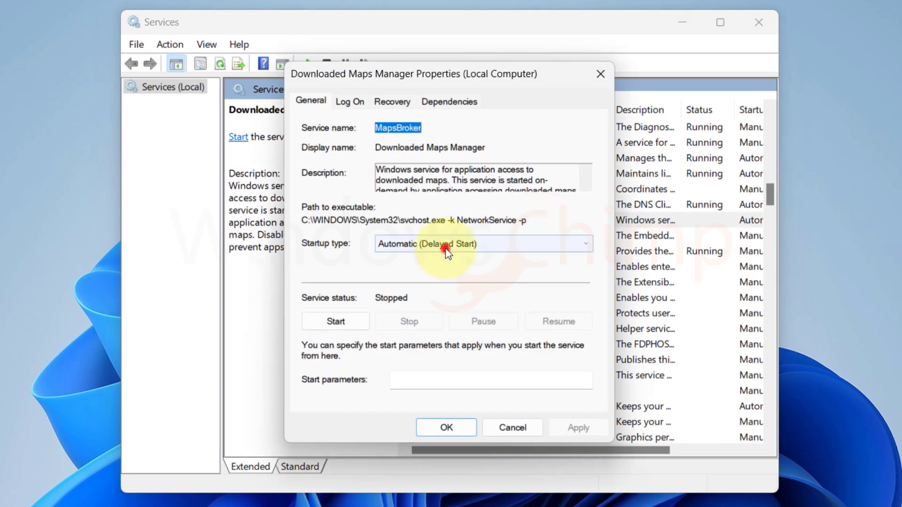
{"action": "left_click", "coordinate": [445, 248]}
{"action": "left_click", "coordinate": [420, 291]}
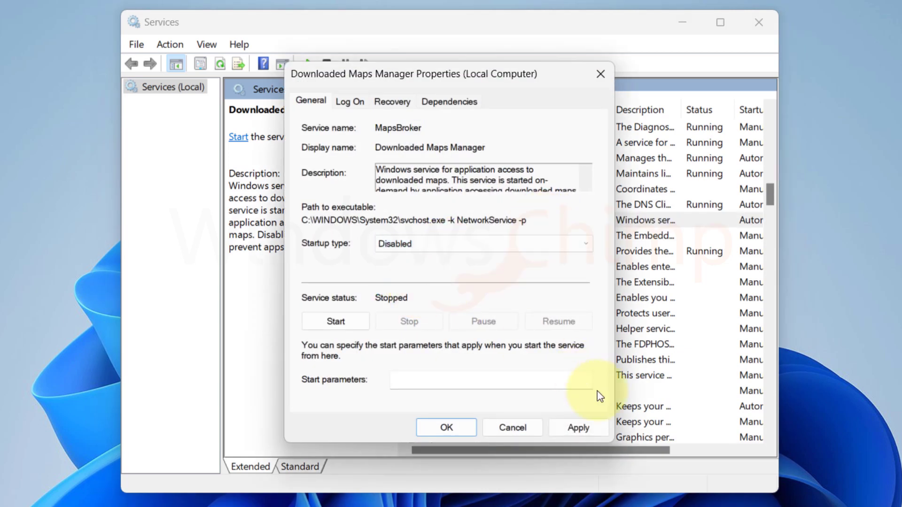
{"action": "left_click", "coordinate": [578, 428]}
{"action": "left_click", "coordinate": [446, 427]}
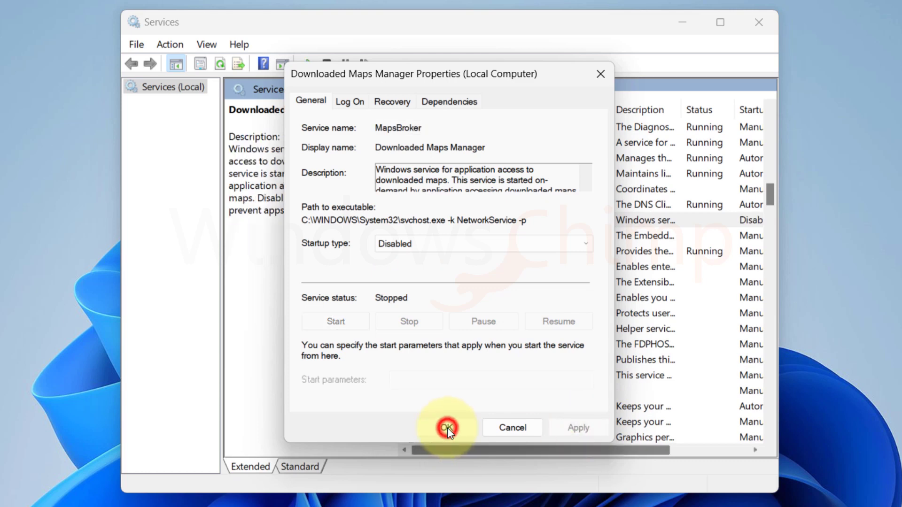
Step: Change the Fax service's startup type from Manual to Disabled in its properties
{"action": "left_click", "coordinate": [451, 236]}
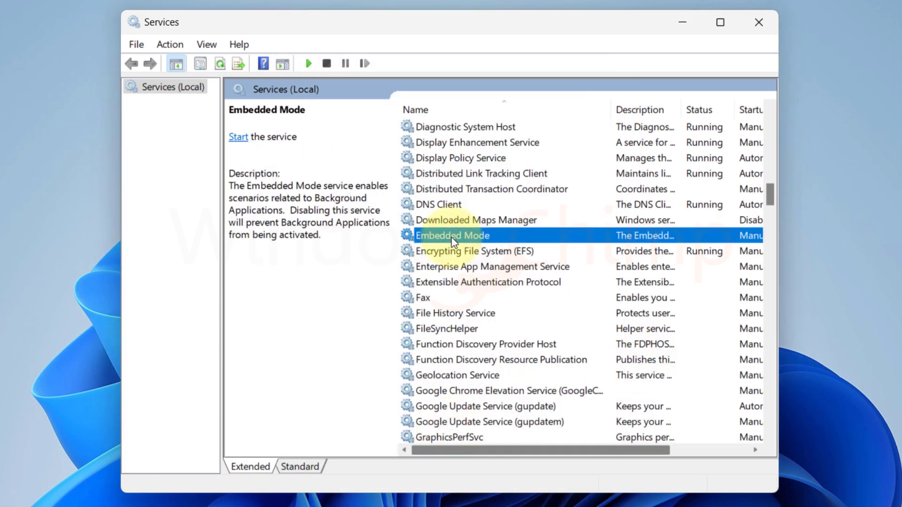
{"action": "key", "text": "Down"}
{"action": "key", "text": "Down"}
{"action": "key", "text": "Down"}
{"action": "key", "text": "Down"}
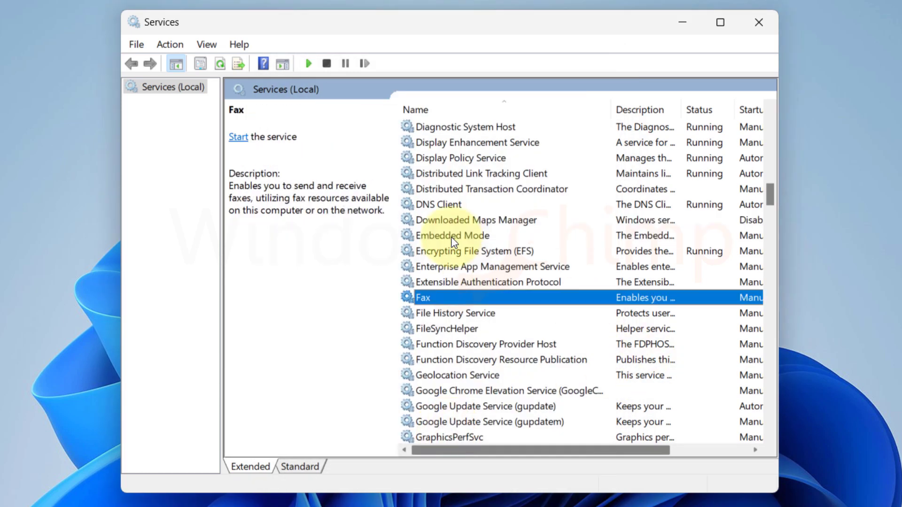
{"action": "double_click", "coordinate": [458, 298]}
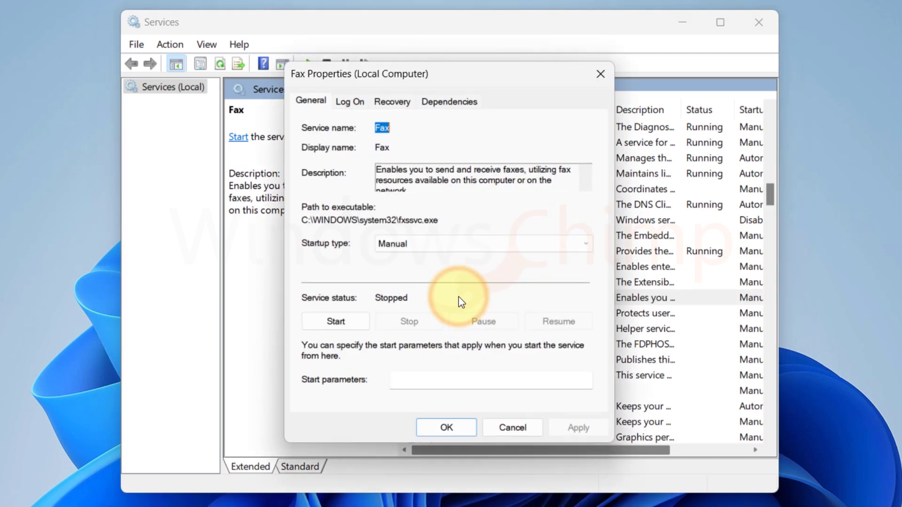
{"action": "left_click", "coordinate": [446, 247]}
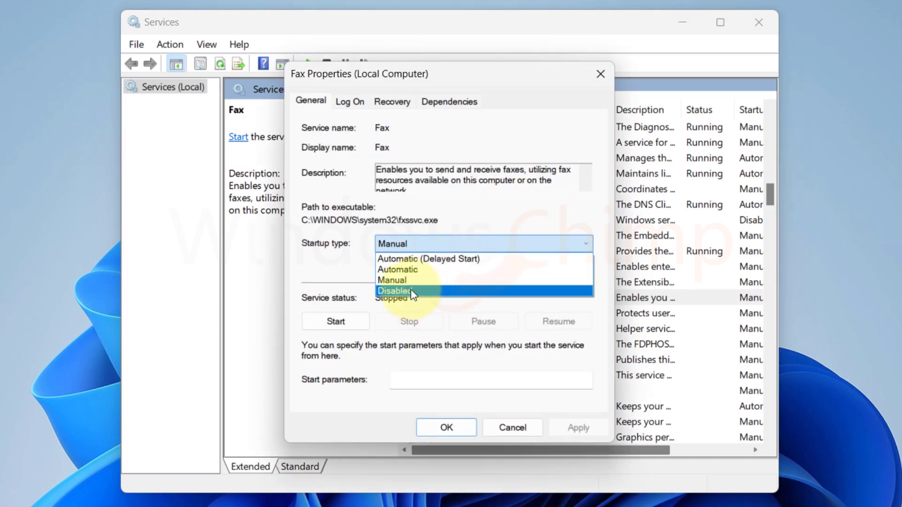
{"action": "left_click", "coordinate": [413, 292]}
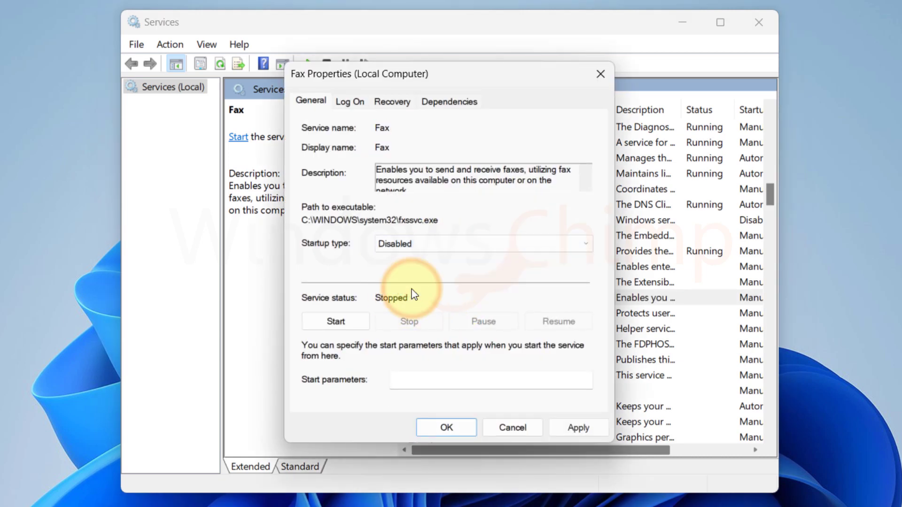
Step: Confirm Fax as Disabled, then save Geolocation Service with startup type Disabled
{"action": "left_click", "coordinate": [456, 428]}
{"action": "key", "text": "g"}
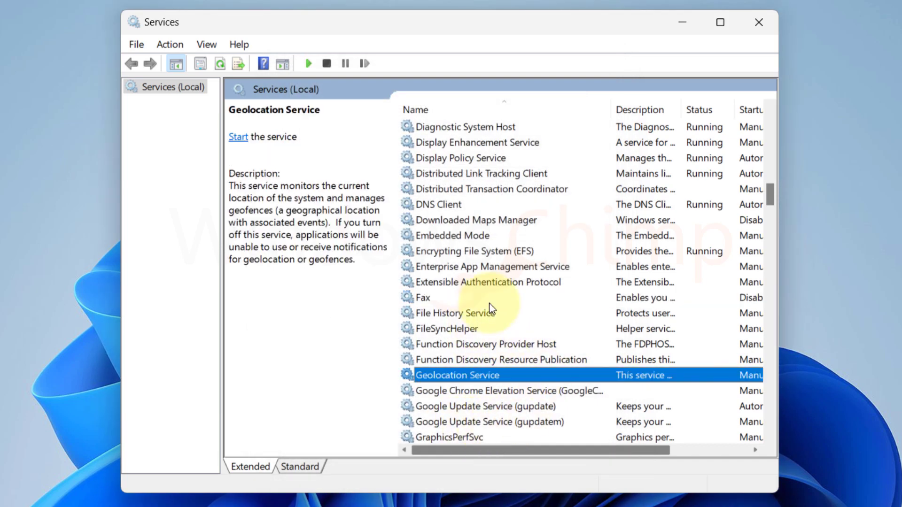
{"action": "double_click", "coordinate": [522, 375]}
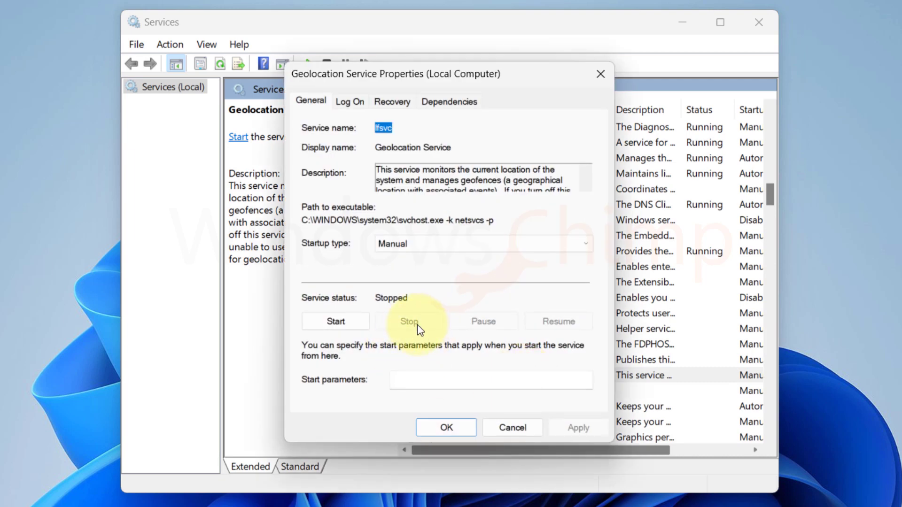
{"action": "left_click", "coordinate": [449, 246]}
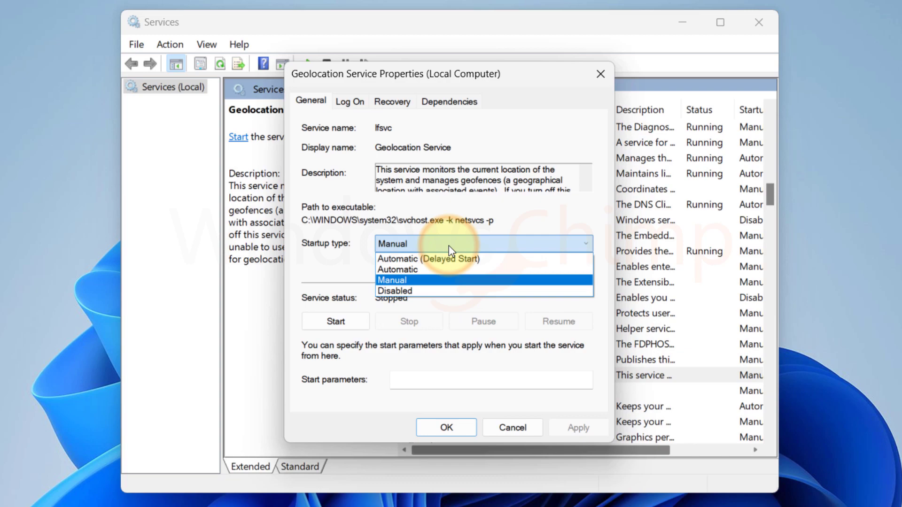
{"action": "left_click", "coordinate": [413, 288]}
{"action": "left_click", "coordinate": [576, 425]}
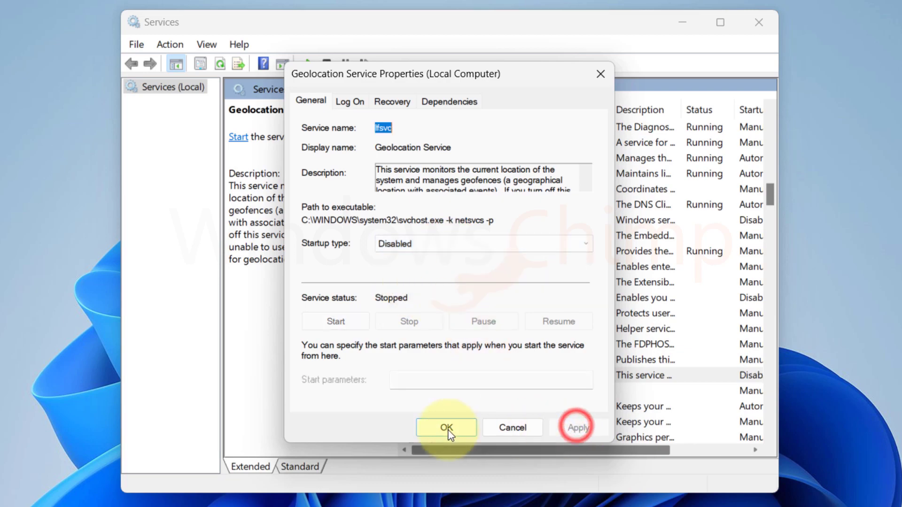
{"action": "left_click", "coordinate": [446, 427]}
Step: Stop IP Helper along with its dependent services and save its startup type as Disabled
{"action": "key", "text": "i"}
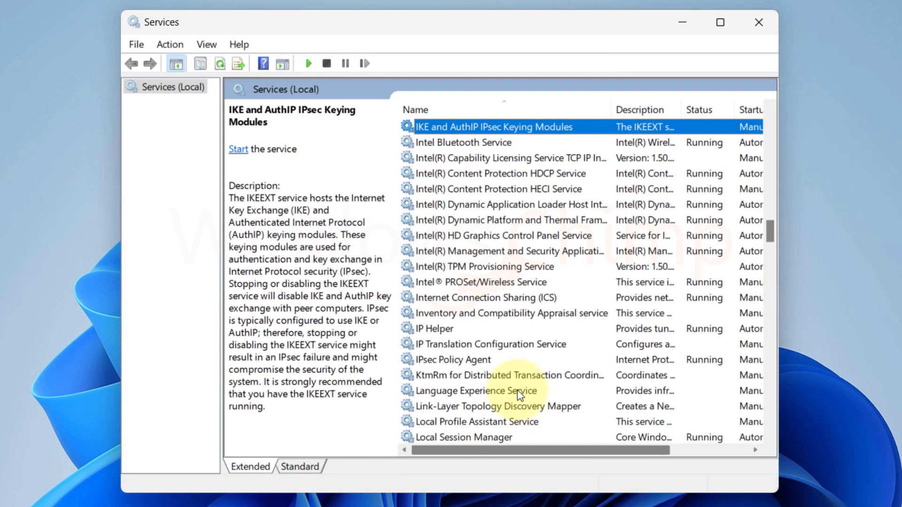
{"action": "key", "text": "i"}
{"action": "key", "text": "i"}
{"action": "left_click", "coordinate": [439, 330]}
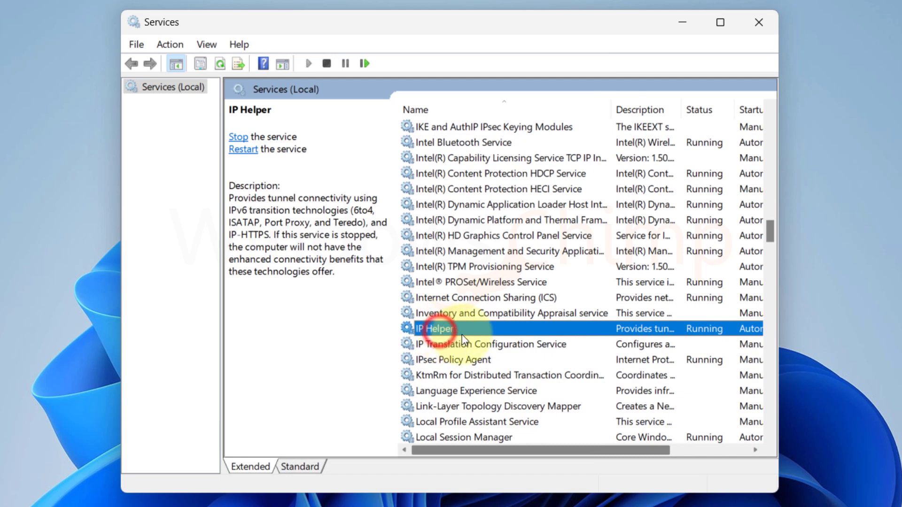
{"action": "double_click", "coordinate": [486, 330]}
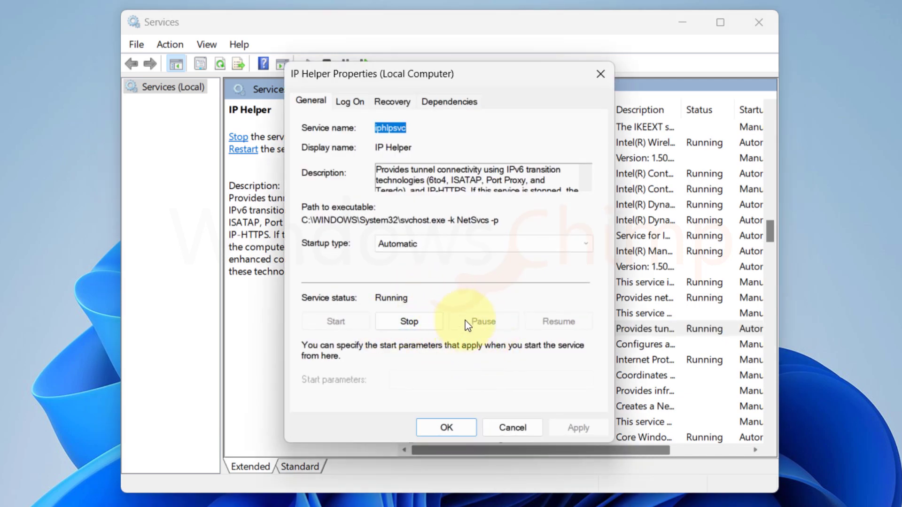
{"action": "left_click", "coordinate": [427, 321]}
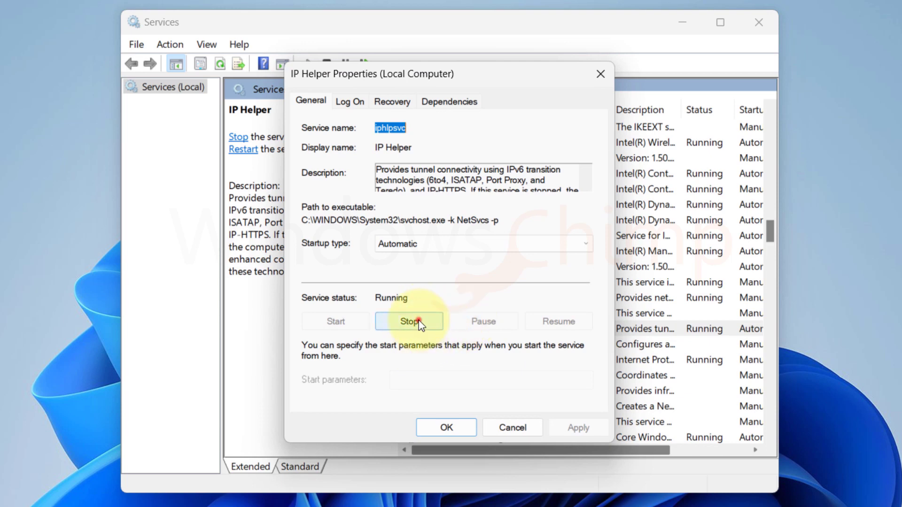
{"action": "left_click", "coordinate": [497, 360]}
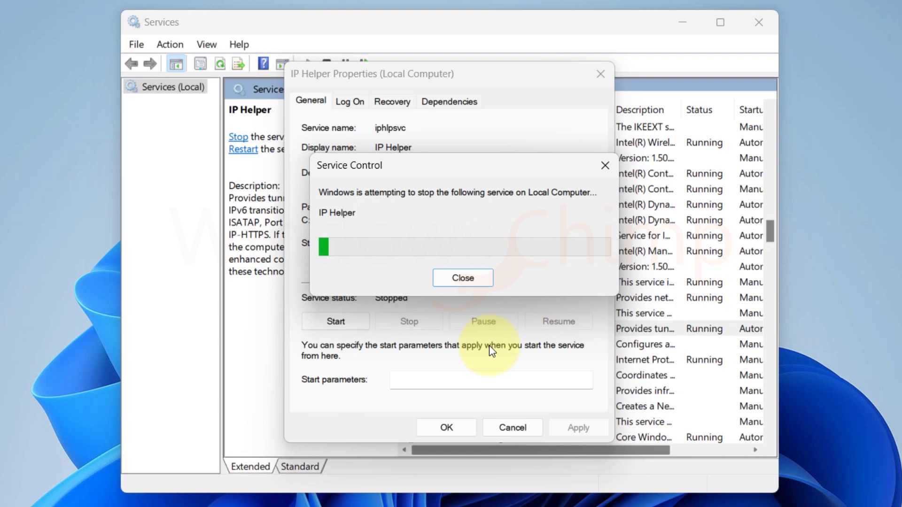
{"action": "left_click", "coordinate": [480, 245]}
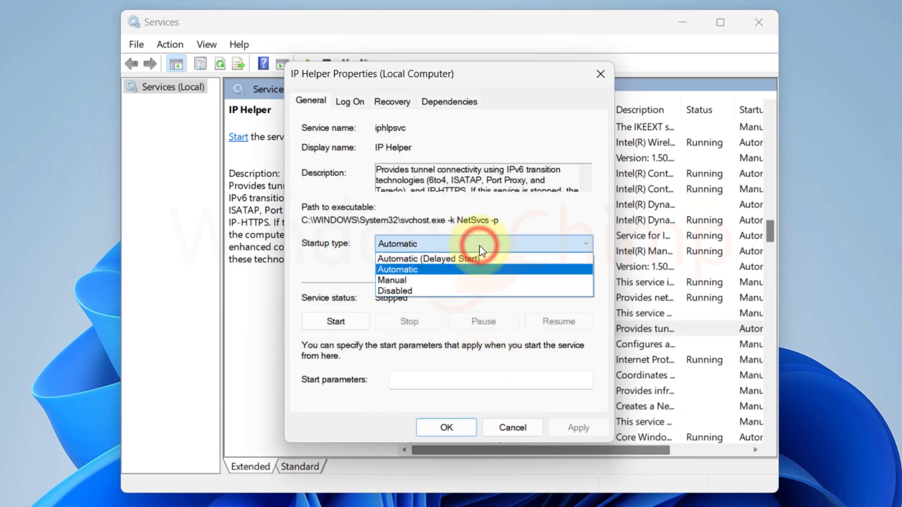
{"action": "left_click", "coordinate": [449, 290]}
{"action": "left_click", "coordinate": [577, 427]}
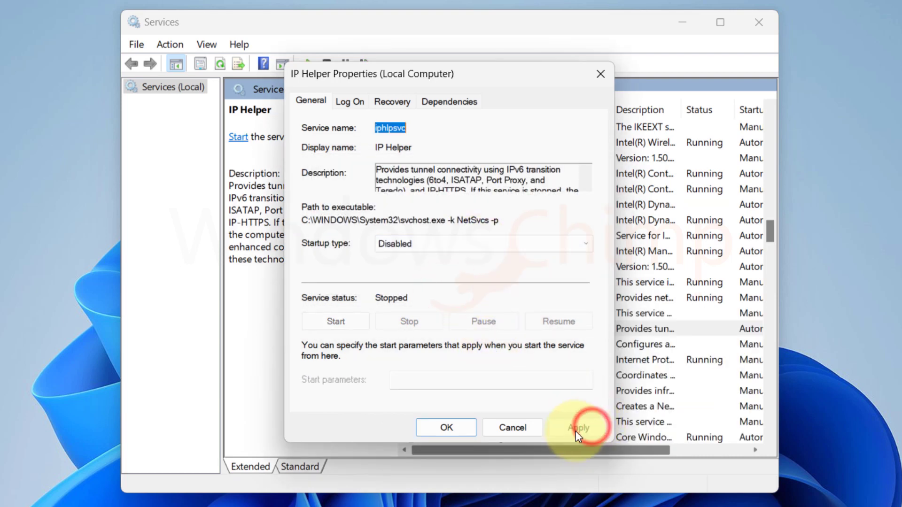
{"action": "left_click", "coordinate": [459, 428]}
Step: Stop Print Spooler and switch its startup type from Automatic to Disabled
{"action": "left_click", "coordinate": [474, 345]}
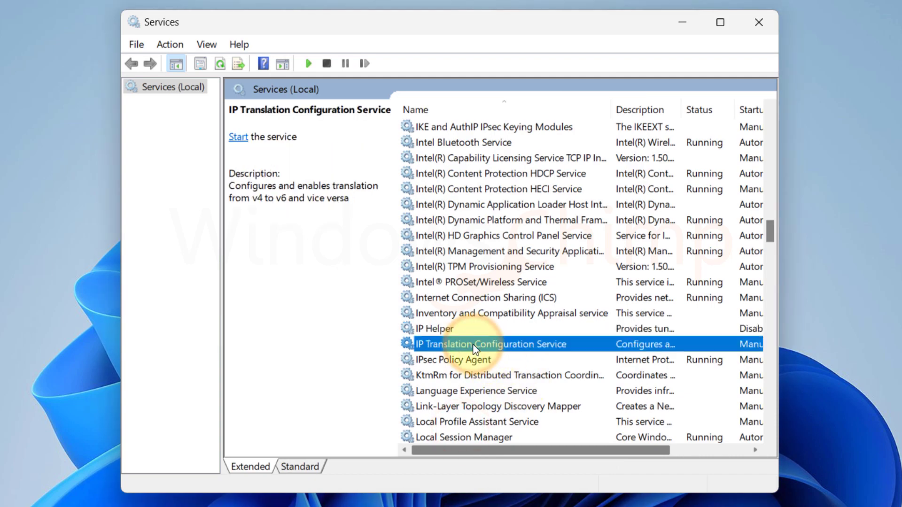
{"action": "scroll", "coordinate": [473, 348], "scroll_direction": "down", "scroll_amount": 18}
{"action": "left_click", "coordinate": [474, 353]}
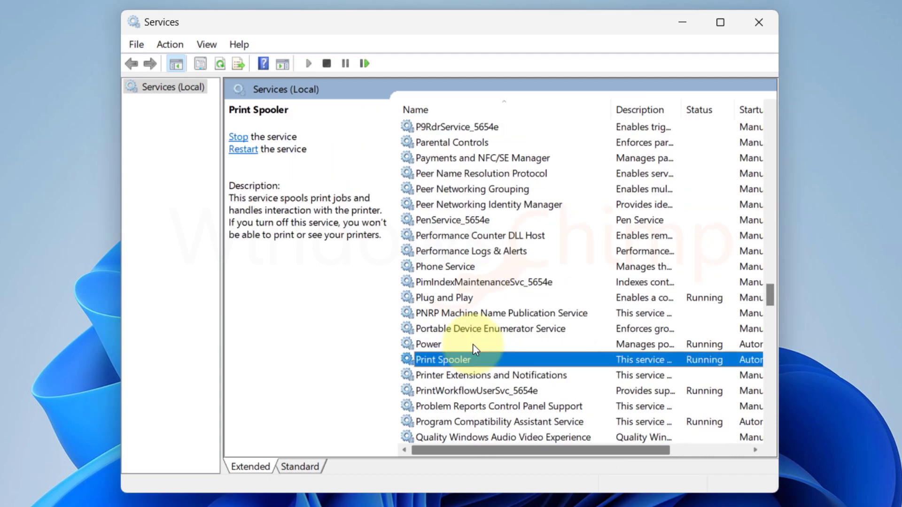
{"action": "double_click", "coordinate": [524, 359]}
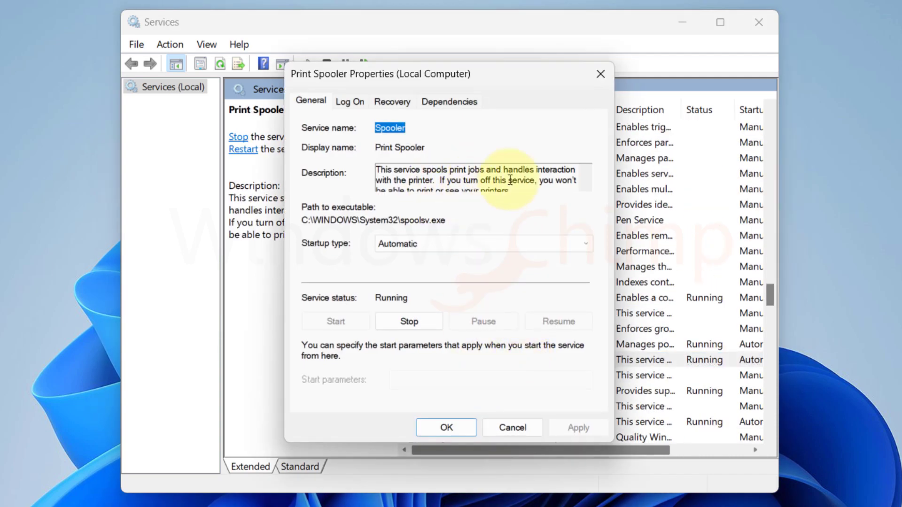
{"action": "left_click", "coordinate": [425, 322]}
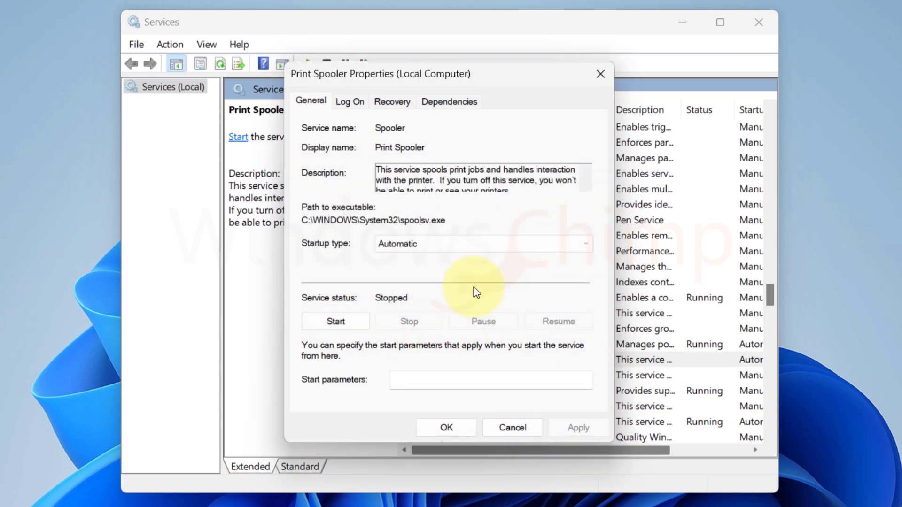
{"action": "left_click", "coordinate": [463, 246]}
{"action": "left_click", "coordinate": [455, 288]}
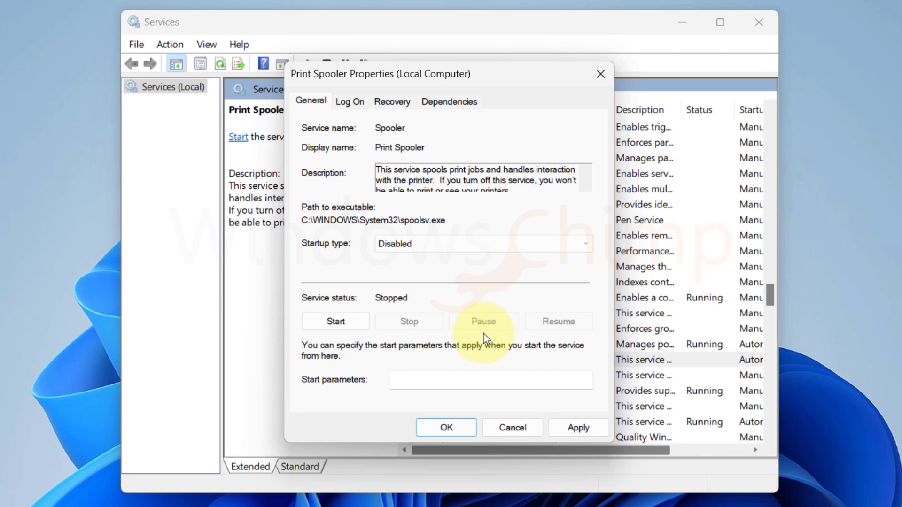
{"action": "left_click", "coordinate": [579, 427]}
{"action": "left_click", "coordinate": [449, 428]}
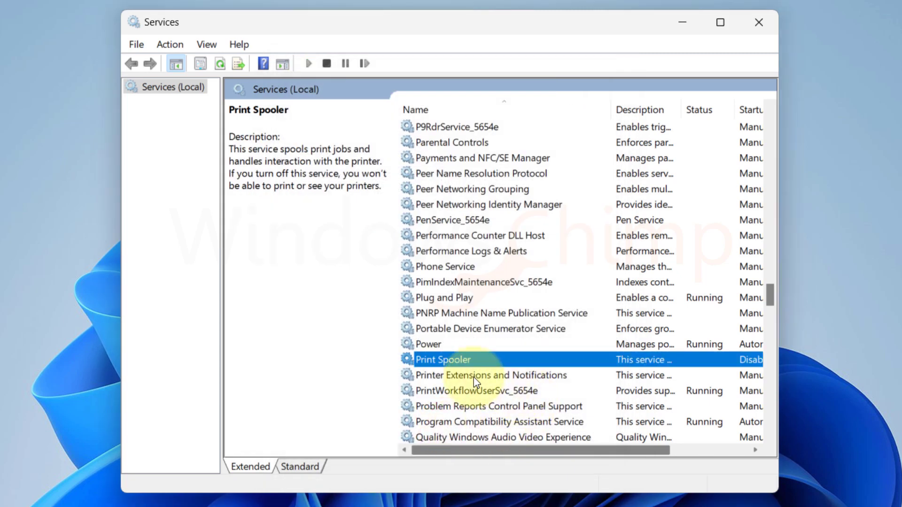
Step: Type 'windows audio' to reach the W services, then save Windows Biometric Service as Disabled
{"action": "type", "text": "windows audio"}
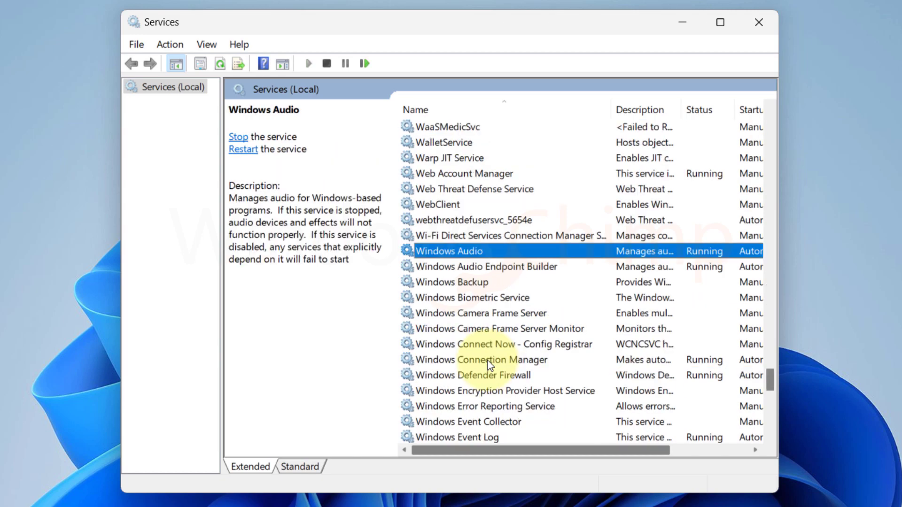
{"action": "scroll", "coordinate": [484, 355], "scroll_direction": "down", "scroll_amount": 1}
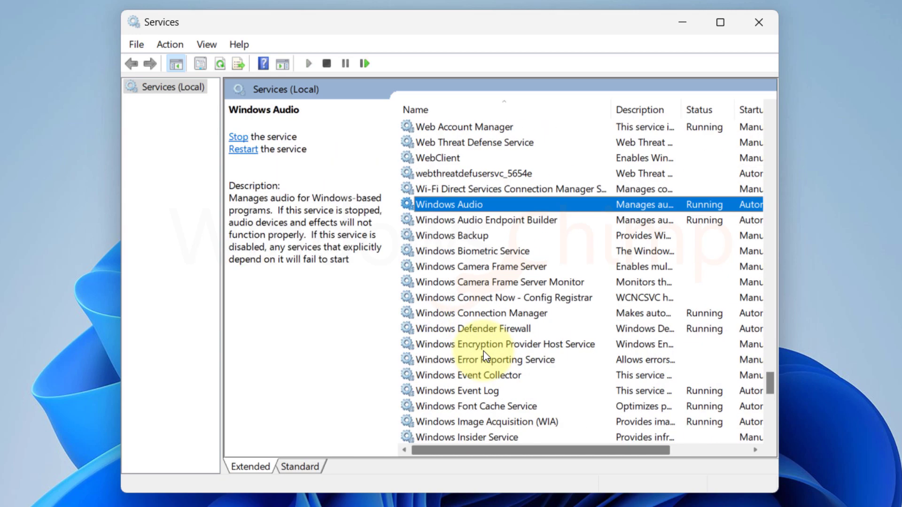
{"action": "left_click", "coordinate": [498, 251]}
{"action": "double_click", "coordinate": [554, 251]}
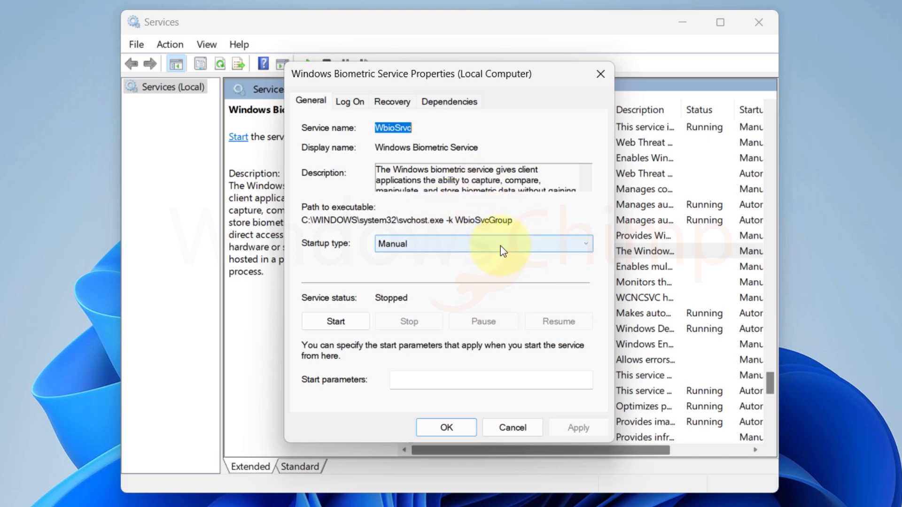
{"action": "left_click", "coordinate": [484, 247]}
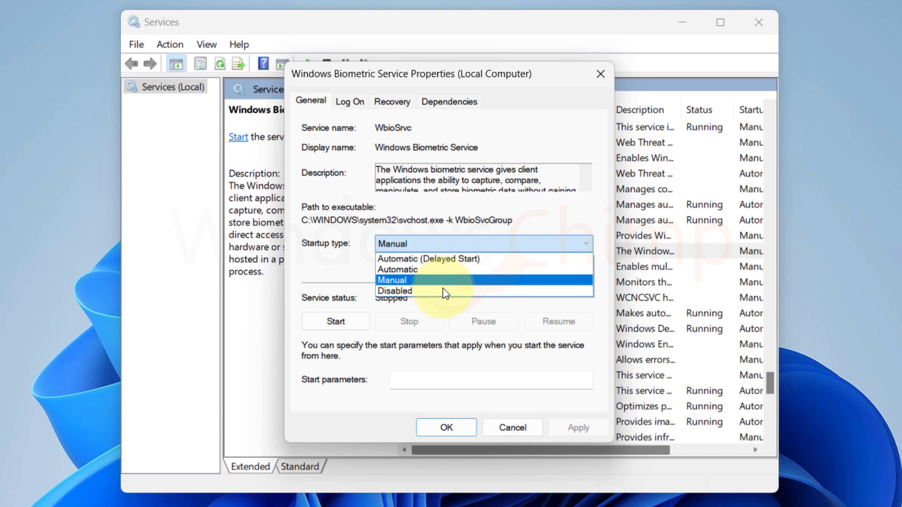
{"action": "left_click", "coordinate": [442, 290]}
{"action": "left_click", "coordinate": [593, 427]}
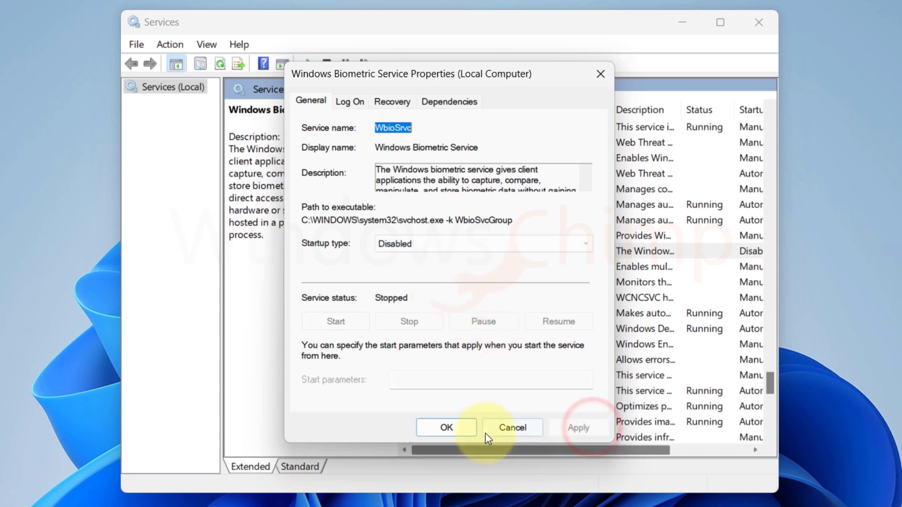
{"action": "left_click", "coordinate": [448, 428]}
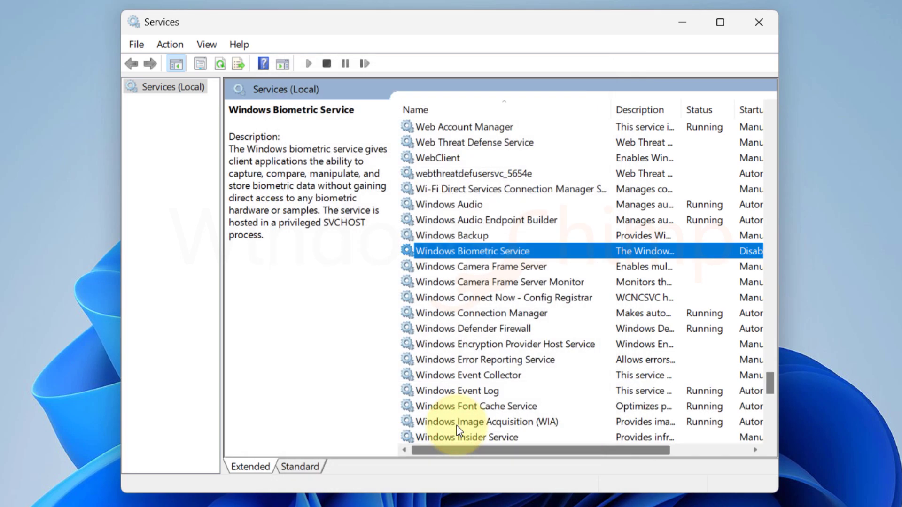
Step: Stop the running WIA service and save it as Disabled, making eight disabled services
{"action": "left_click", "coordinate": [491, 266]}
{"action": "scroll", "coordinate": [503, 358], "scroll_direction": "down", "scroll_amount": 2}
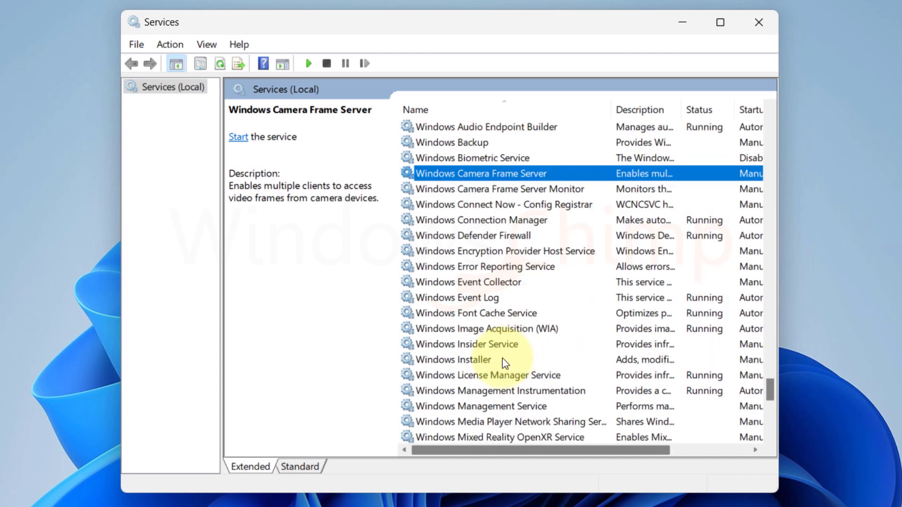
{"action": "scroll", "coordinate": [474, 352], "scroll_direction": "down", "scroll_amount": 1}
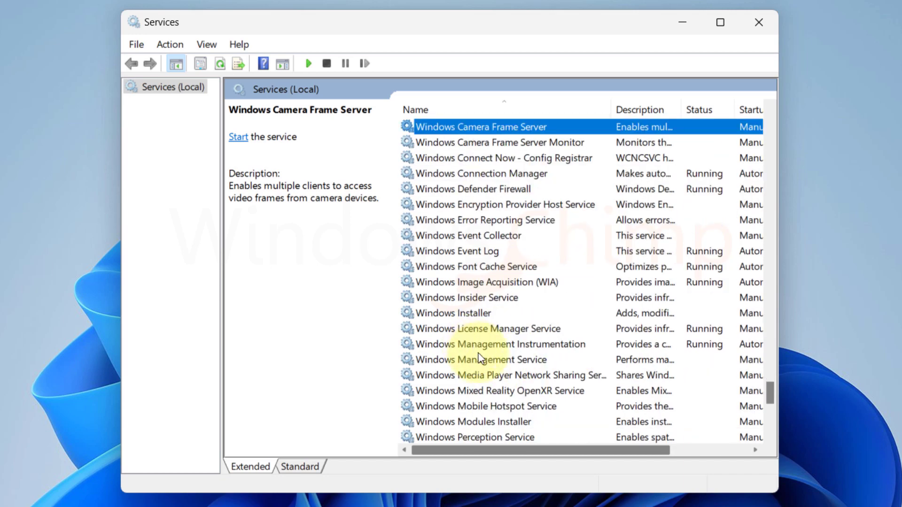
{"action": "left_click", "coordinate": [476, 282]}
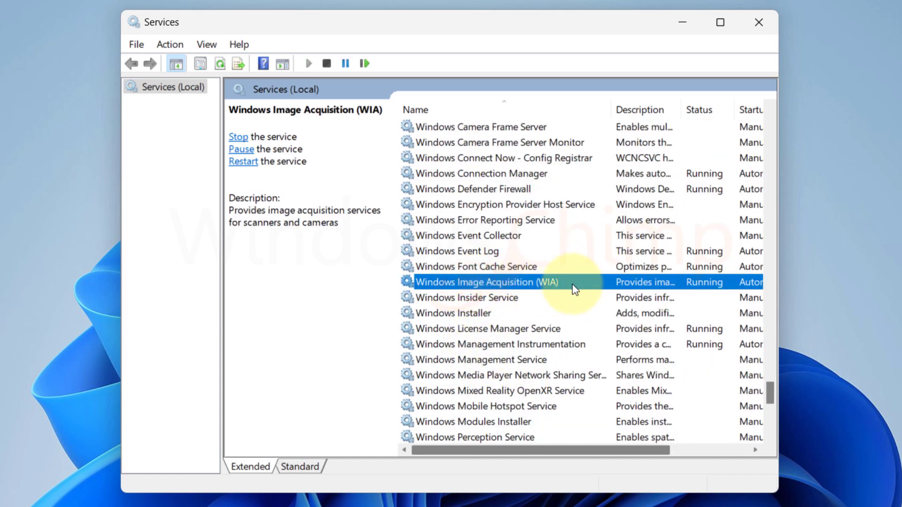
{"action": "double_click", "coordinate": [586, 284]}
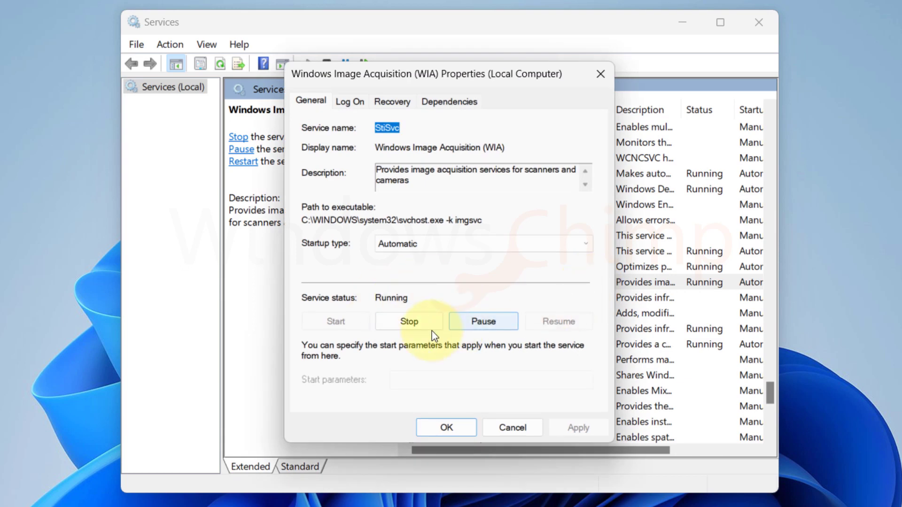
{"action": "left_click", "coordinate": [409, 324]}
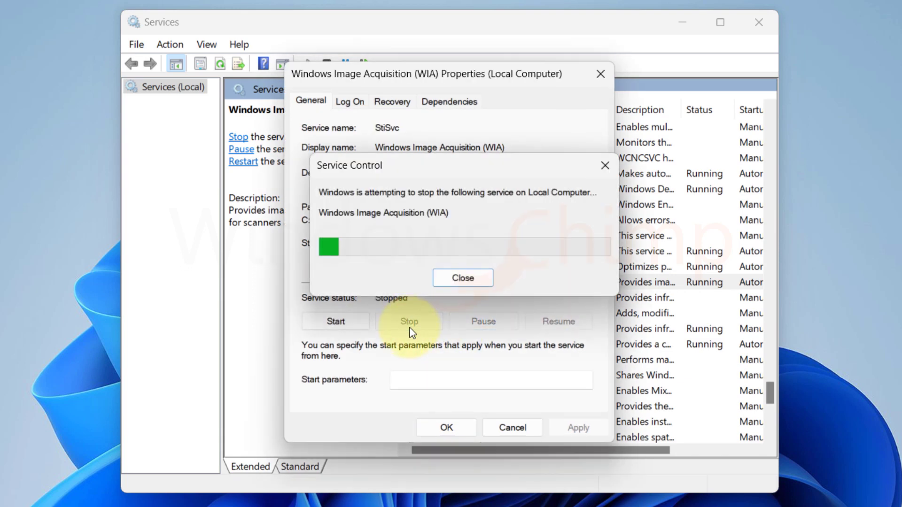
{"action": "left_click", "coordinate": [455, 245]}
{"action": "left_click", "coordinate": [436, 288]}
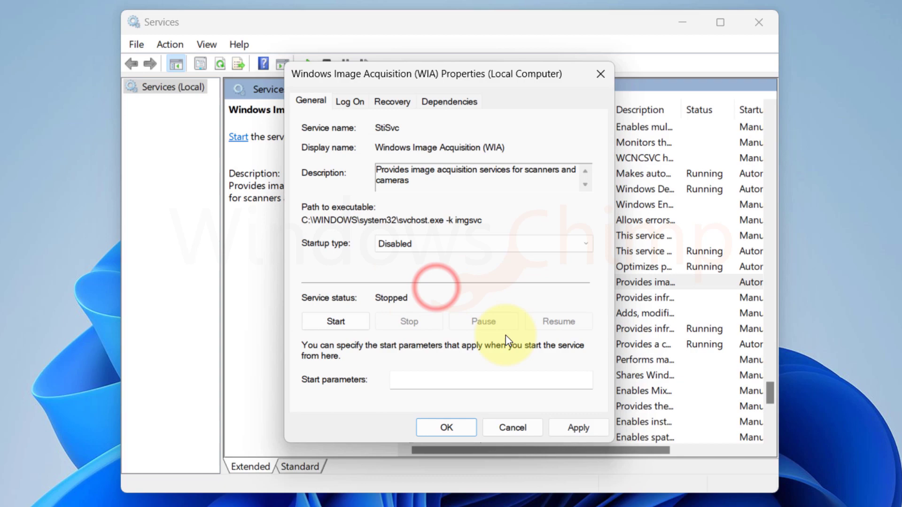
{"action": "left_click", "coordinate": [578, 427]}
{"action": "left_click", "coordinate": [444, 427]}
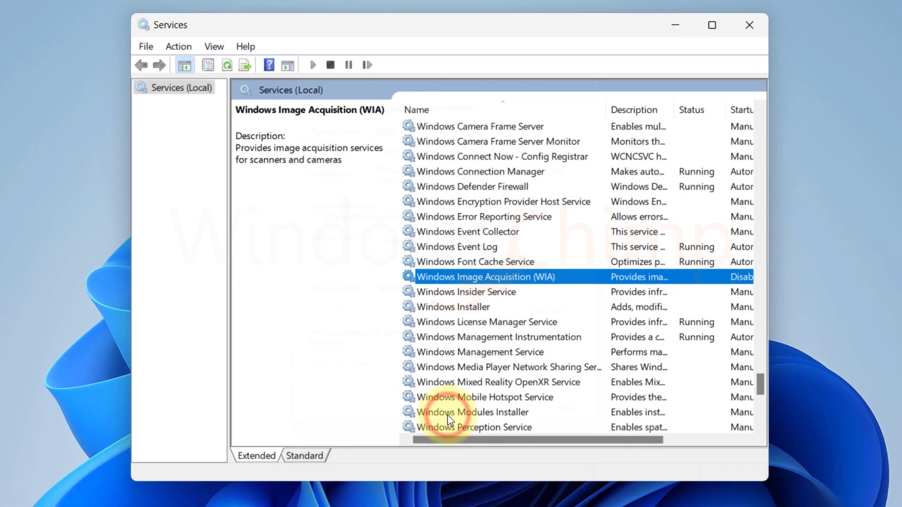
Step: From the Start menu, bring up the power menu showing Sleep and Restart
{"action": "left_click", "coordinate": [322, 493]}
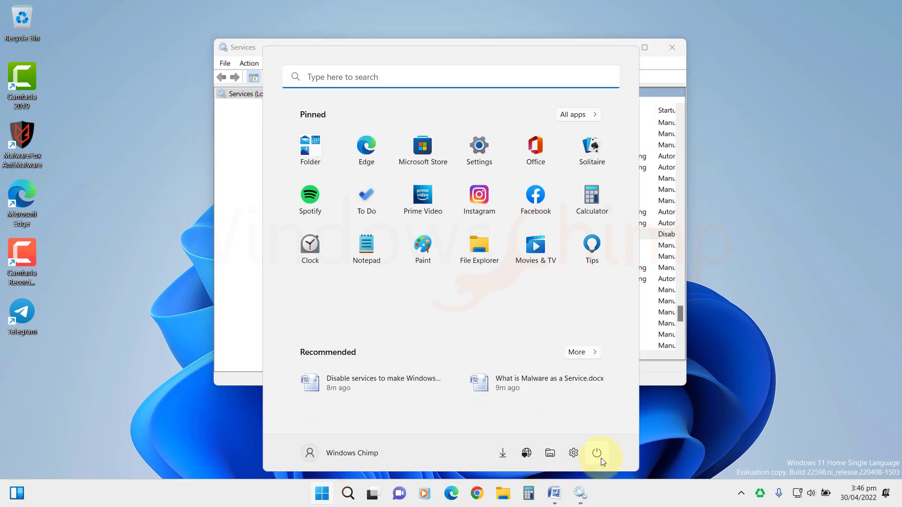
{"action": "left_click", "coordinate": [597, 453]}
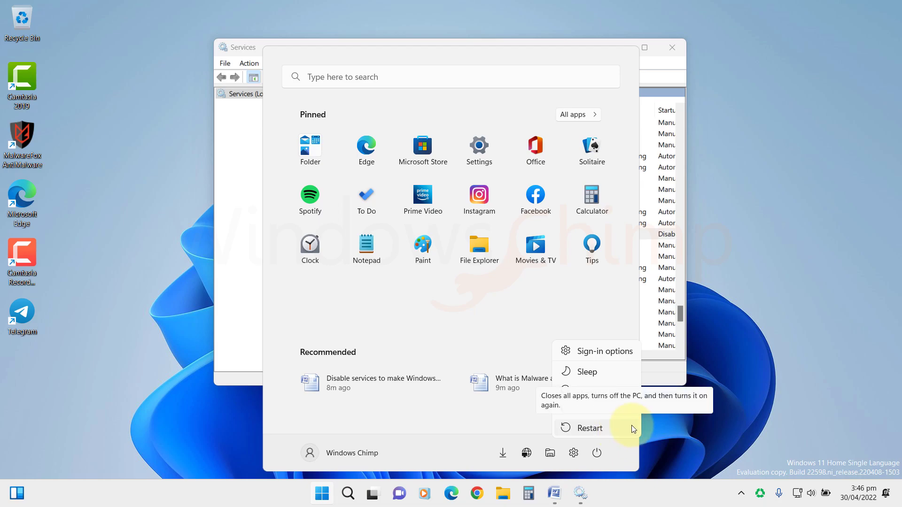